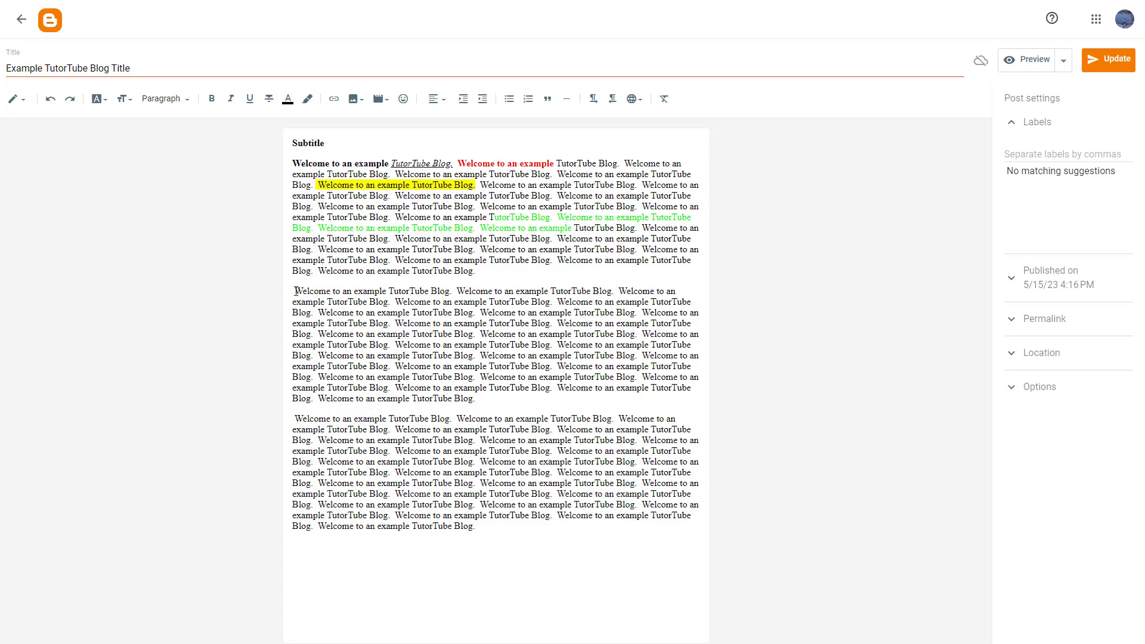
drag(295, 291, 333, 291)
click(335, 100)
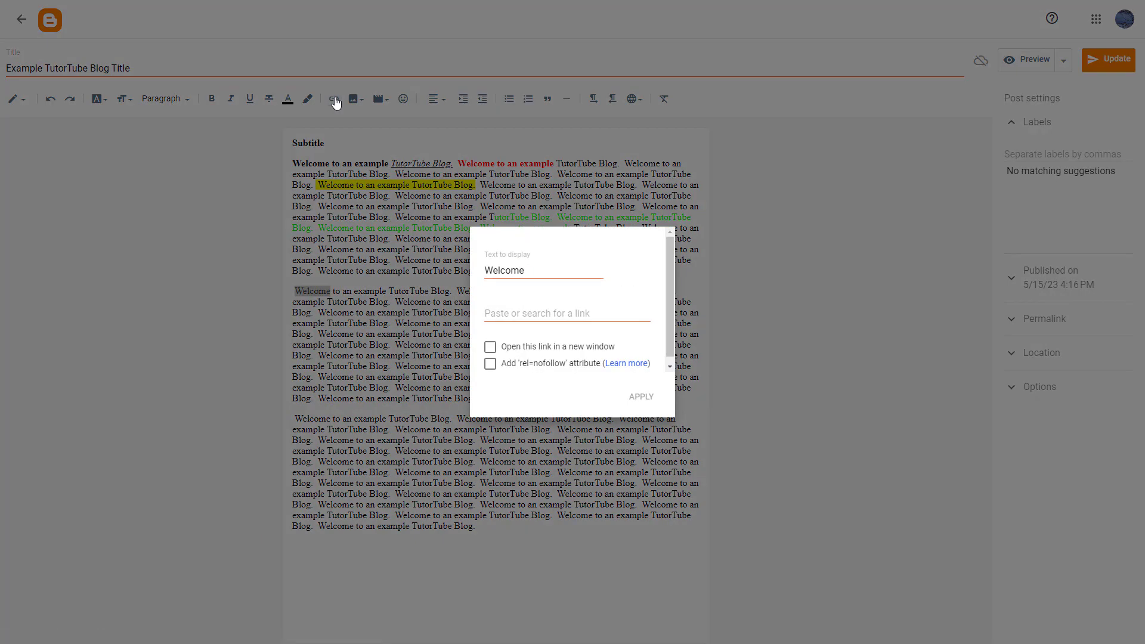
drag(538, 266, 493, 266)
click(533, 270)
text(TutorTube)
click(541, 310)
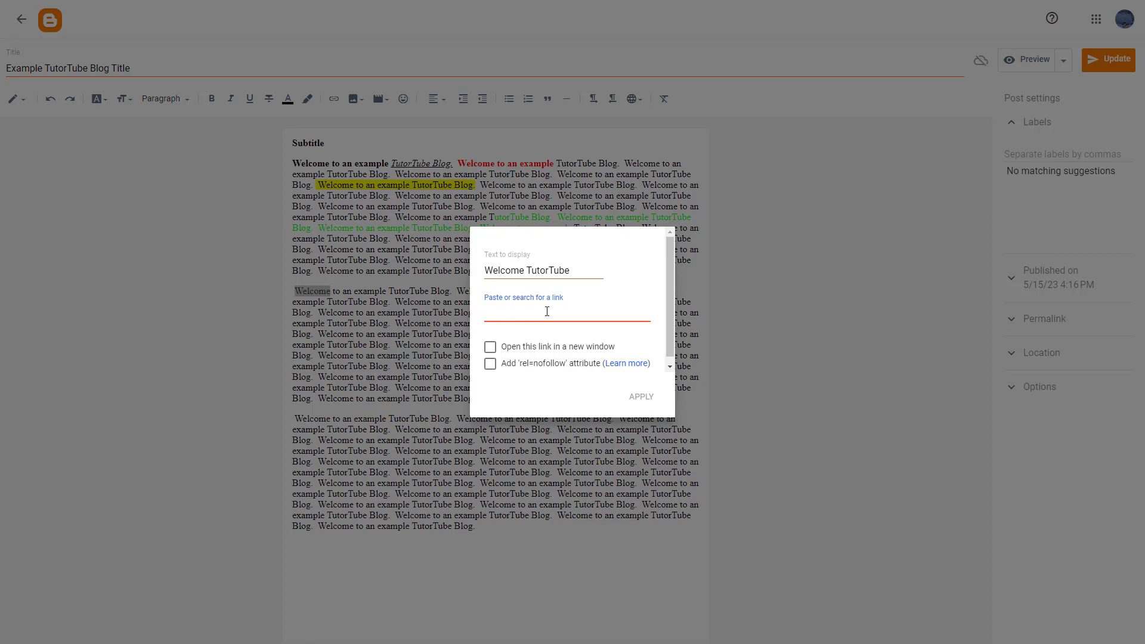
text(www.wikipedia.org)
click(490, 349)
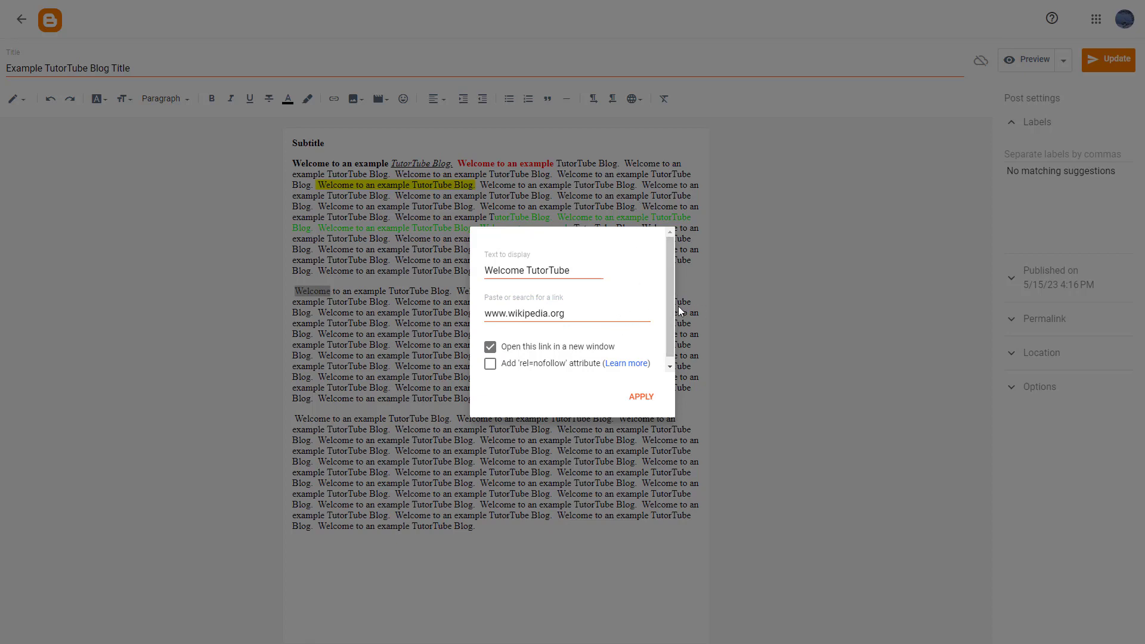
scroll(670, 314, down, 1)
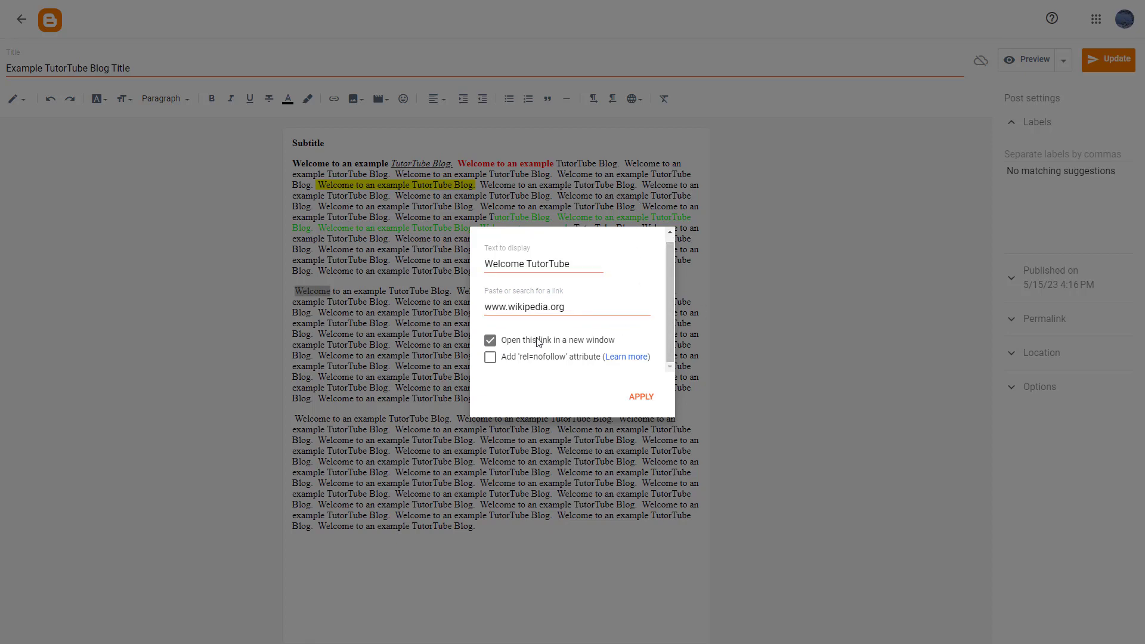
click(642, 404)
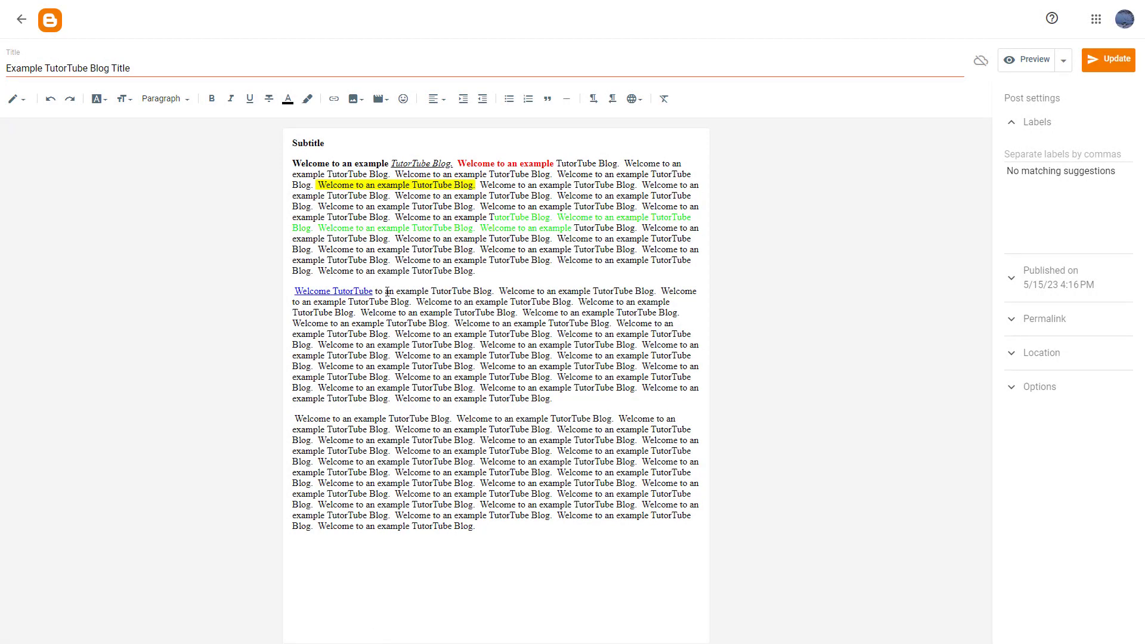
Step: Check the Welcome TutorTube link's target address and advanced options without changing them
click(343, 292)
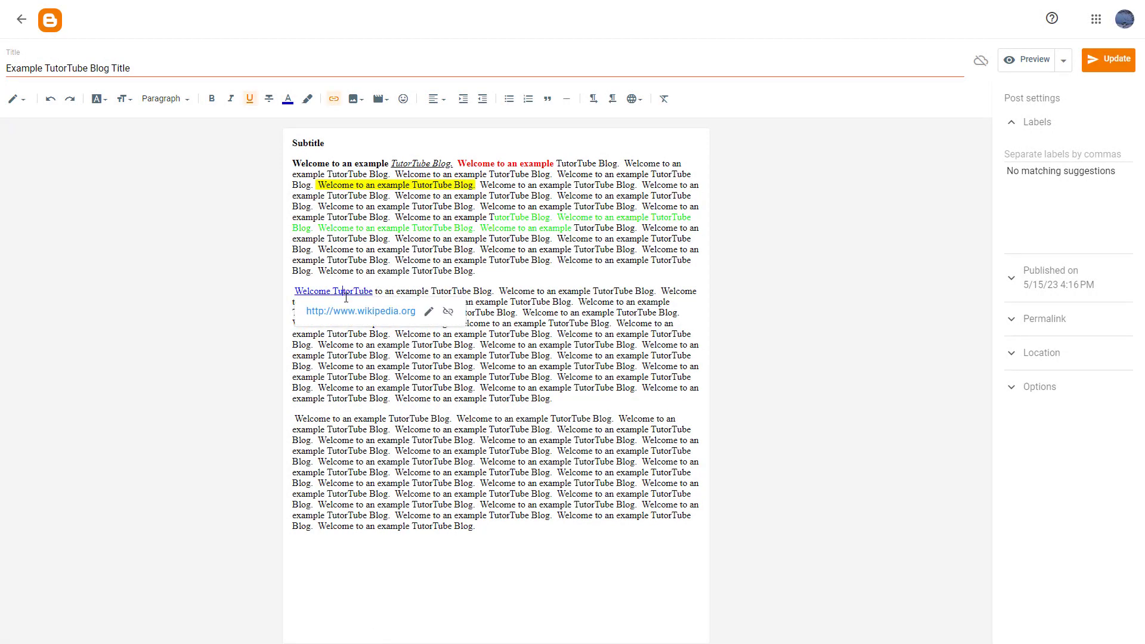
click(405, 401)
click(343, 292)
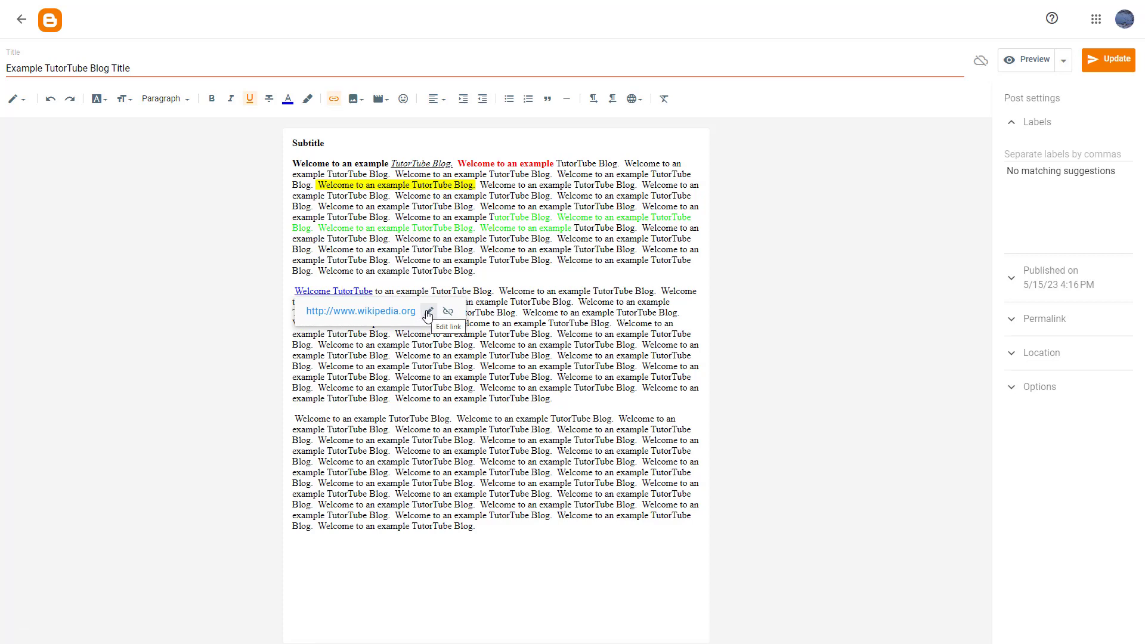
click(427, 316)
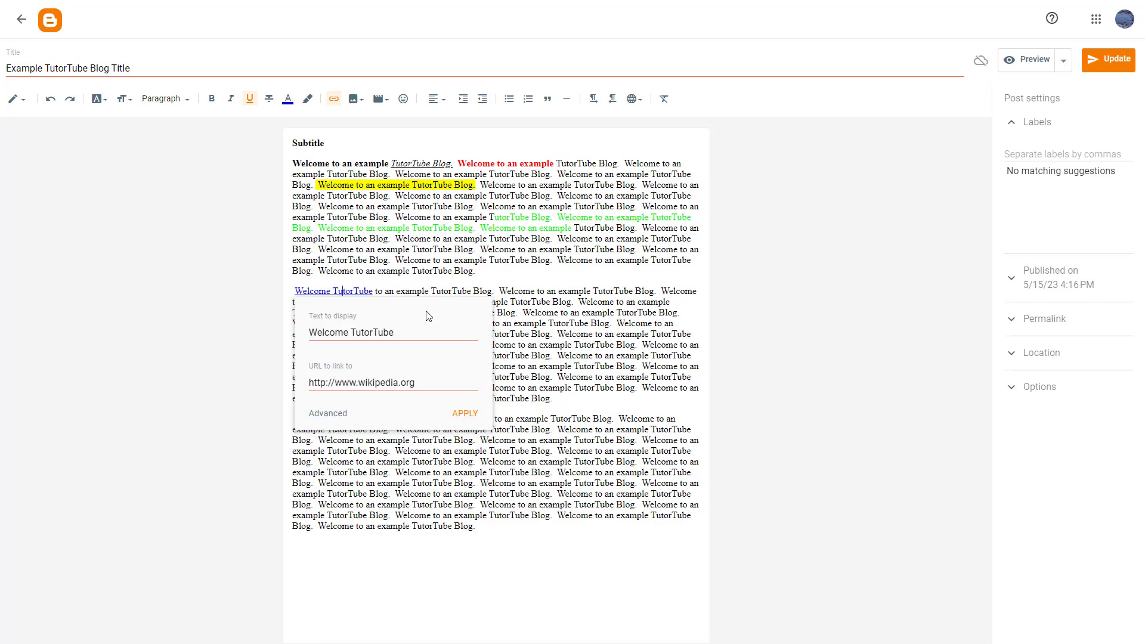
click(335, 416)
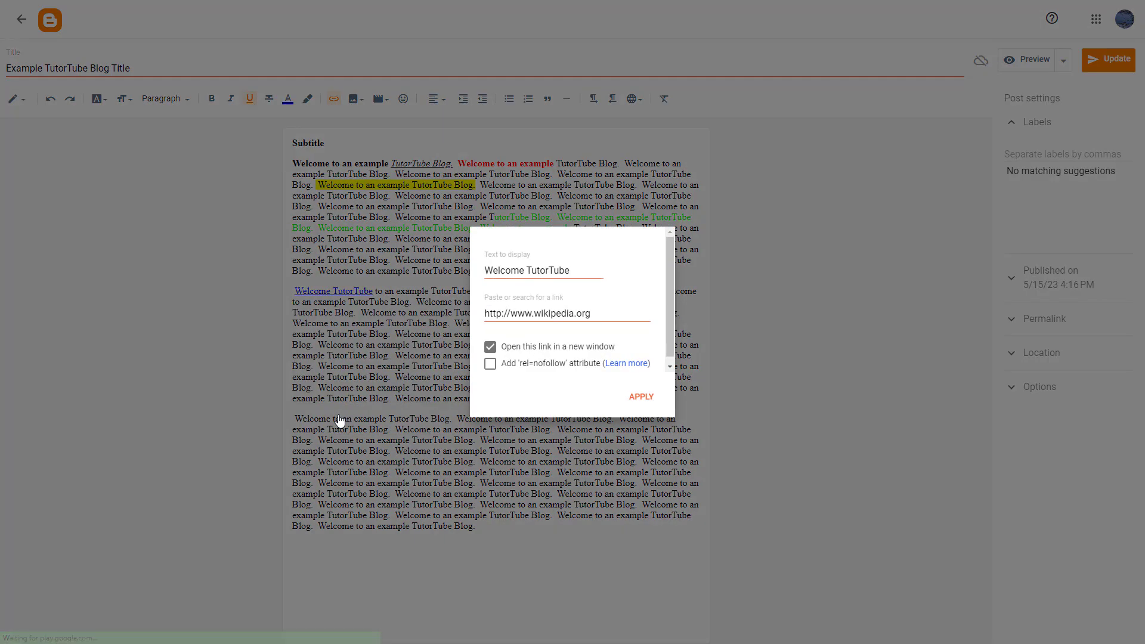
click(715, 306)
drag(502, 290, 658, 293)
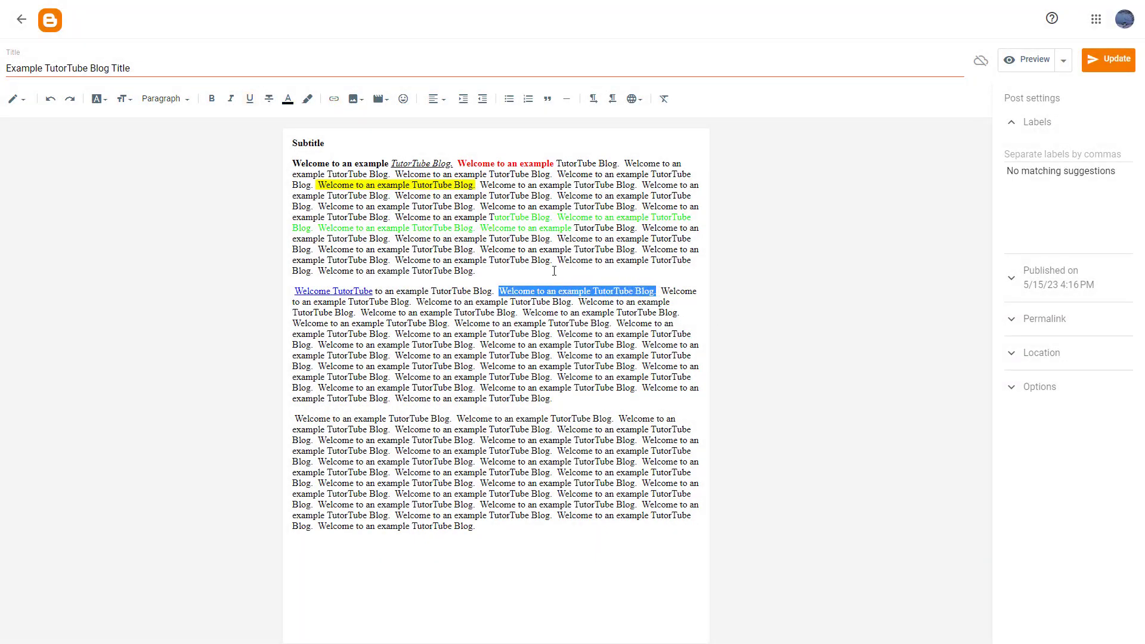
click(334, 98)
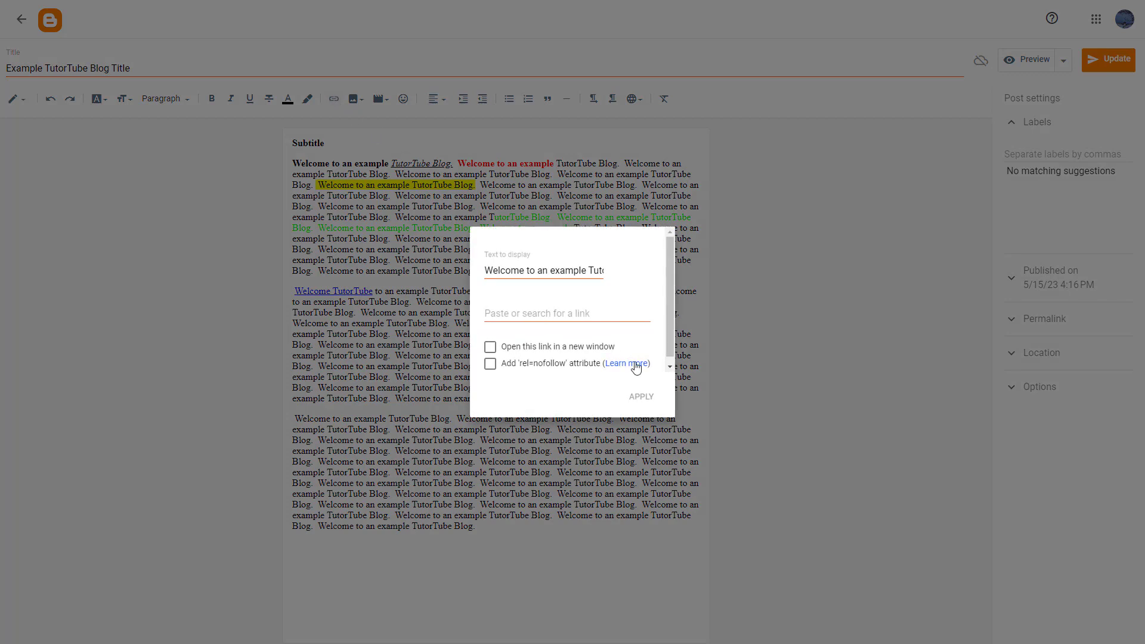
click(559, 315)
text(www.wikipedia.org)
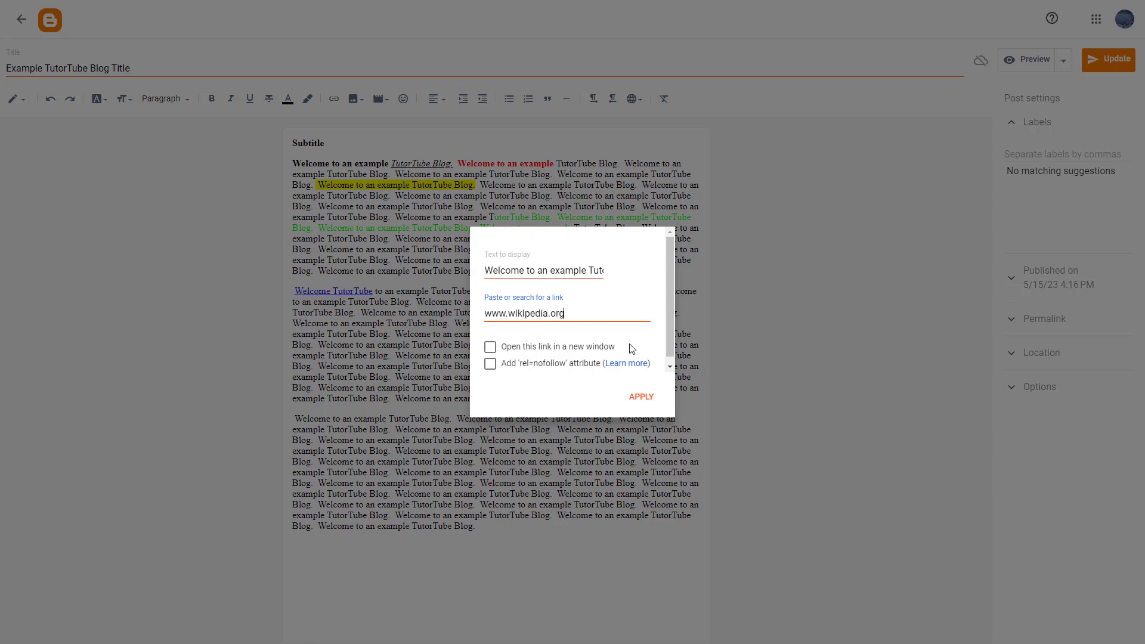
click(650, 400)
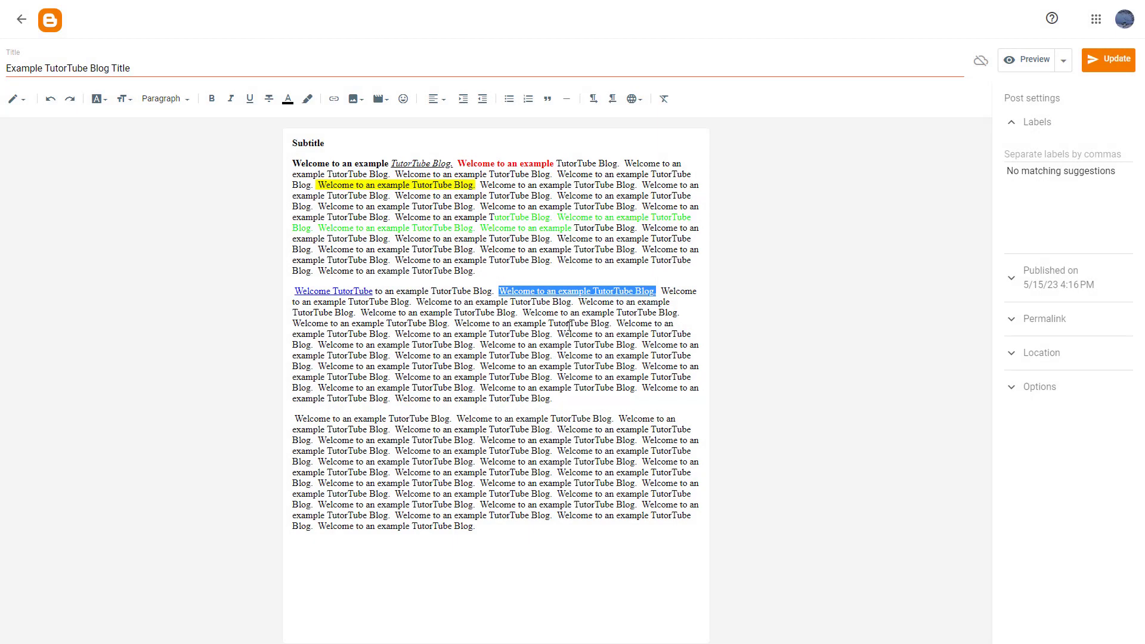
Step: Remove the link from 'Welcome to an example TutorTube Blog.' so it becomes plain text
click(586, 289)
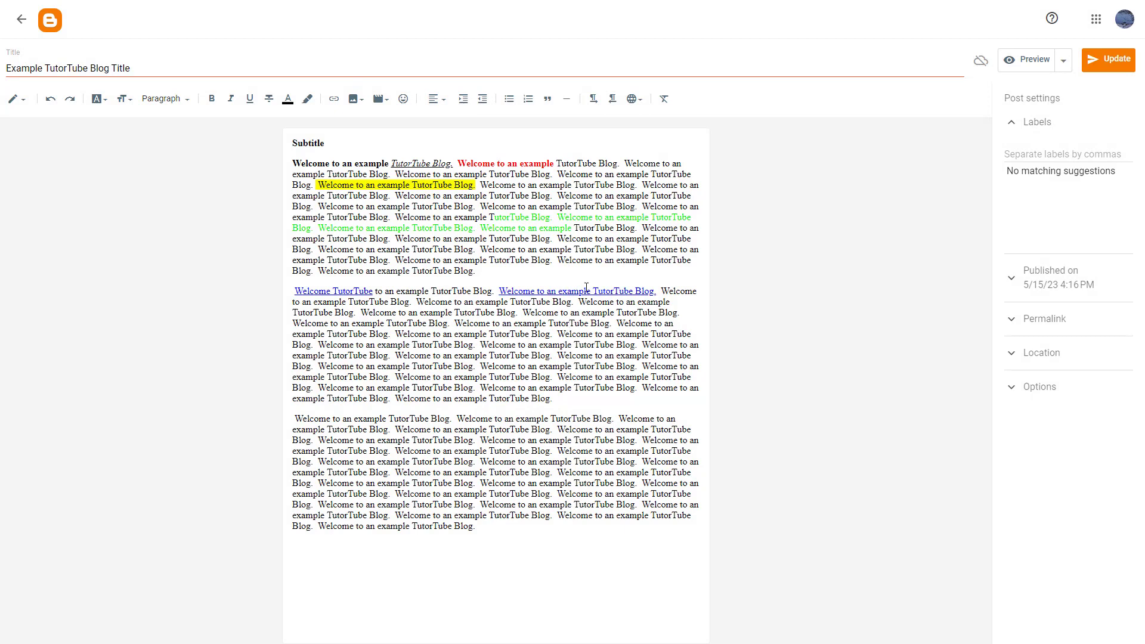
right_click(617, 290)
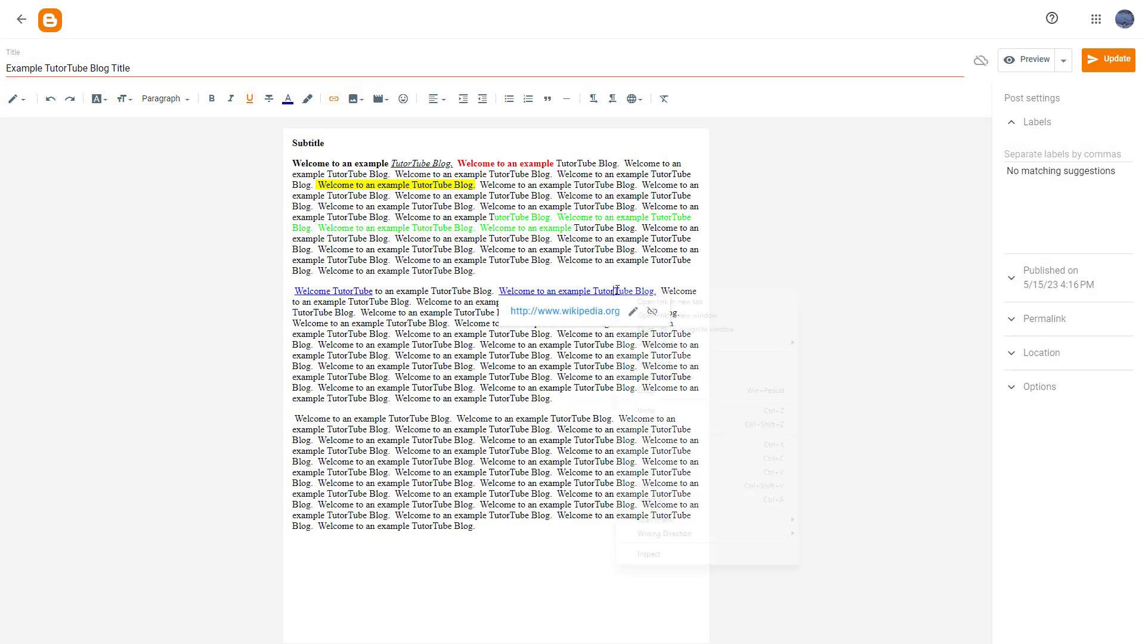
key(Escape)
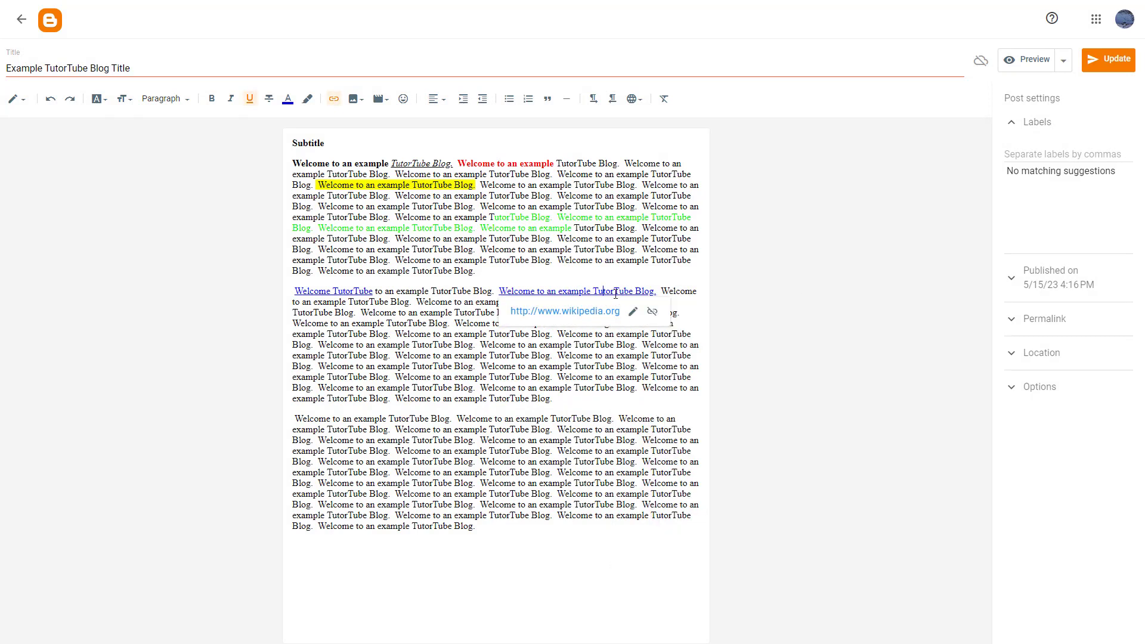
click(653, 312)
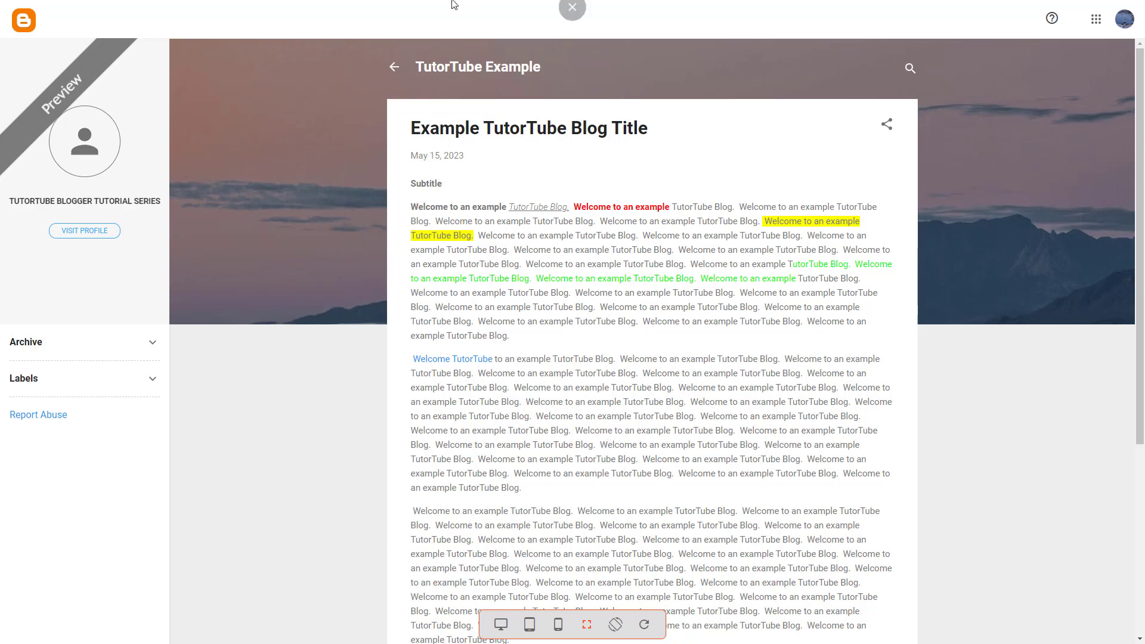
Step: Publish the updated post and open 'Example TutorTube Blog Title' in full on the live blog
click(573, 41)
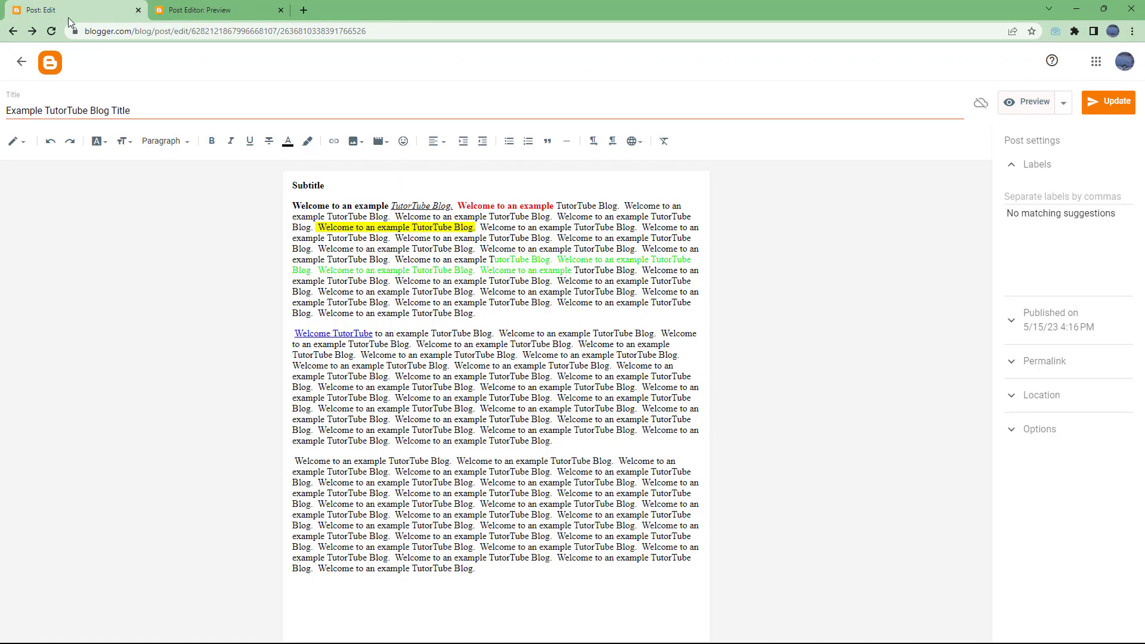
click(1092, 103)
click(22, 62)
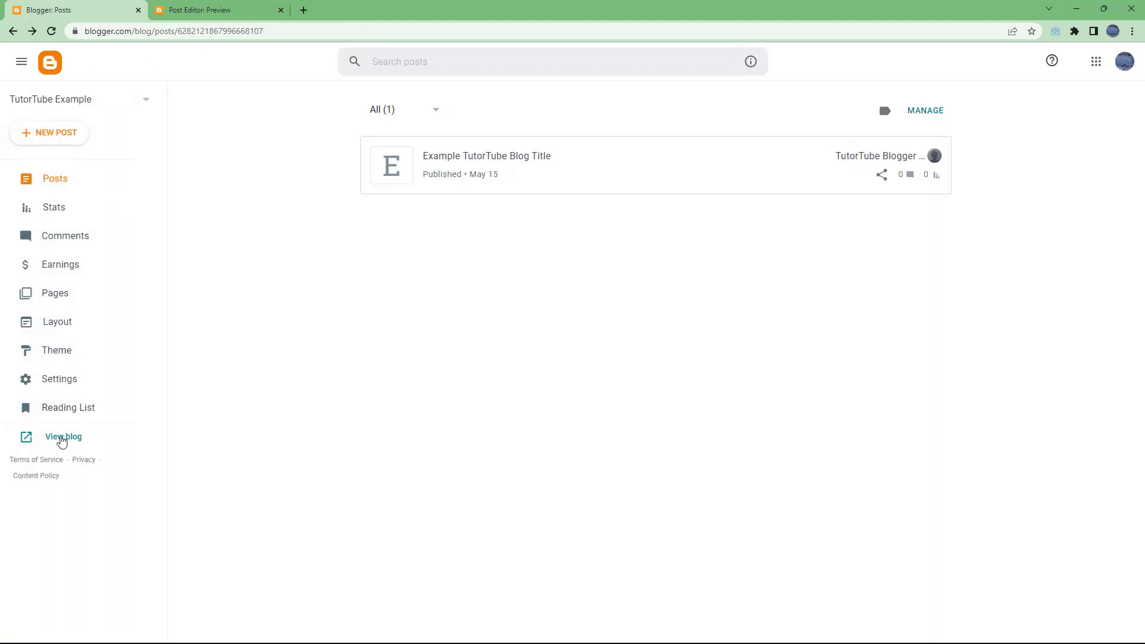
click(62, 437)
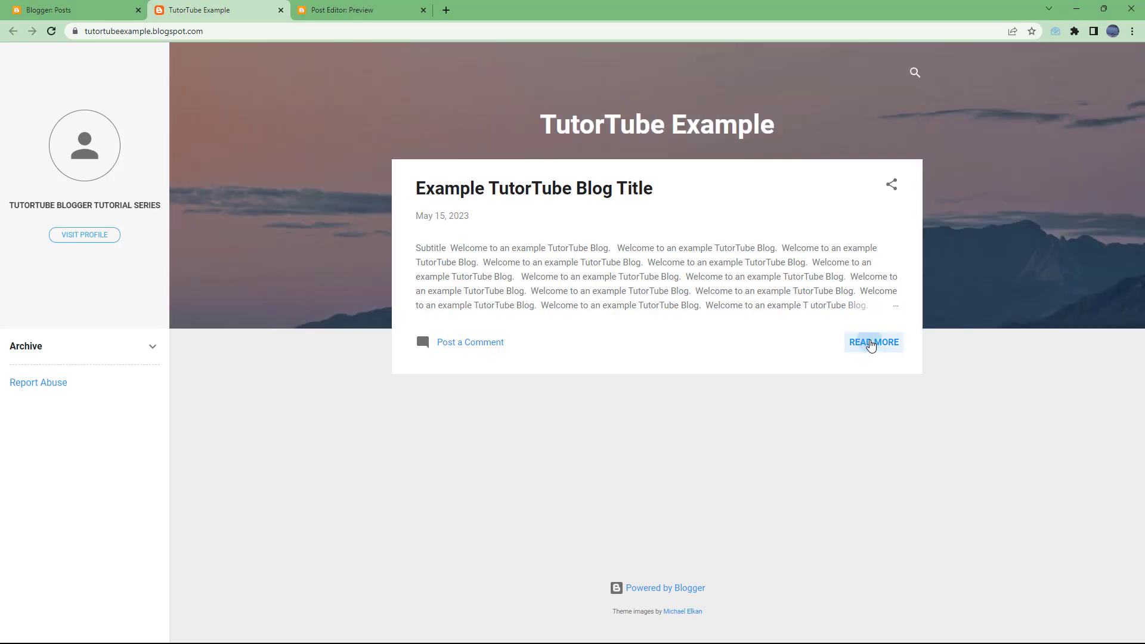
click(869, 343)
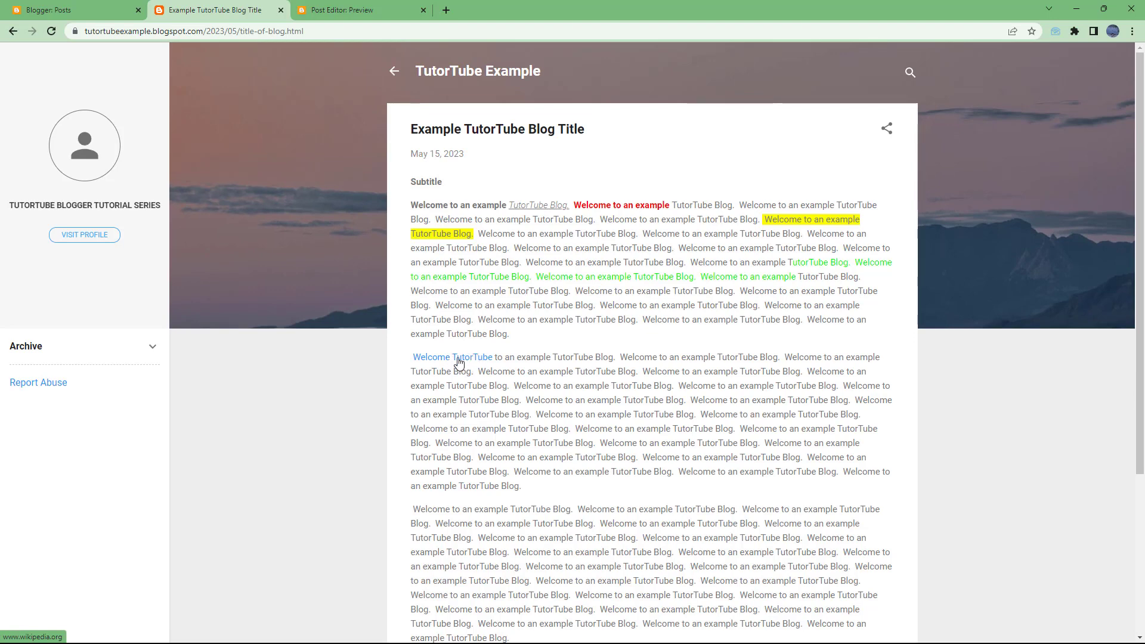
Step: Test that Welcome TutorTube opens wikipedia.org, then close the Wikipedia and preview tabs
click(455, 359)
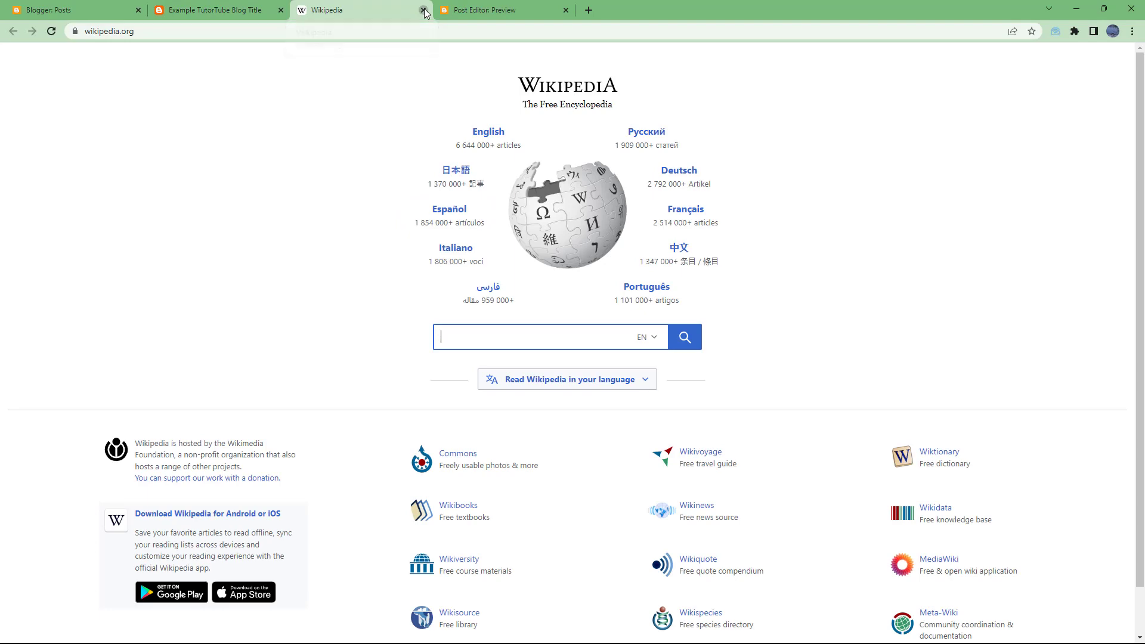
click(423, 10)
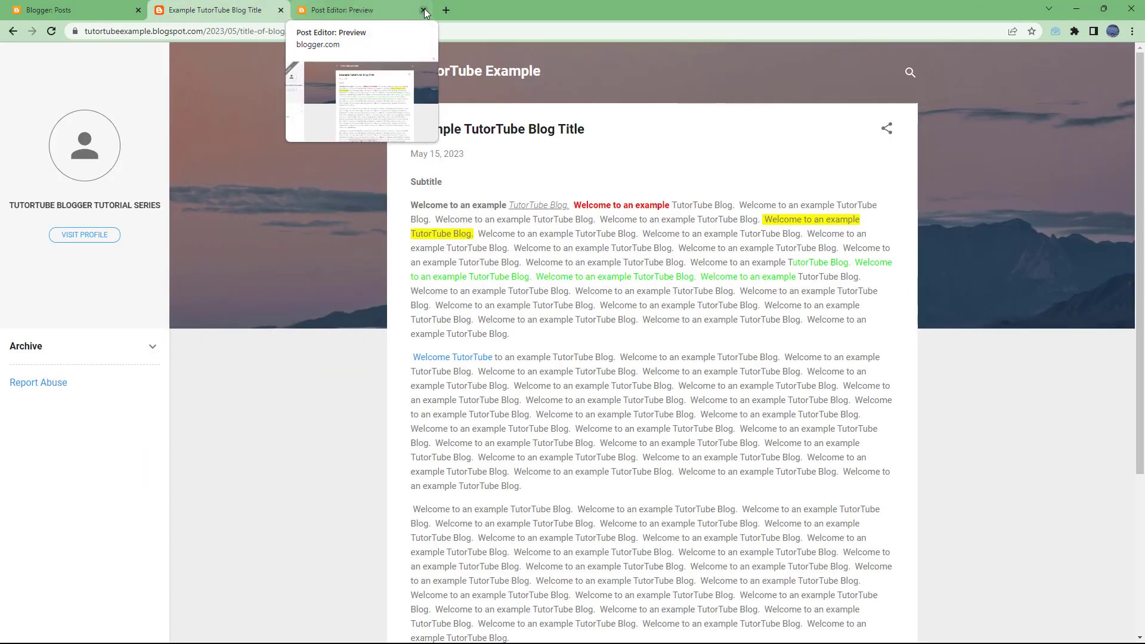
click(425, 10)
Step: Reopen the post in the editor and add a blank line after the first paragraph
click(90, 13)
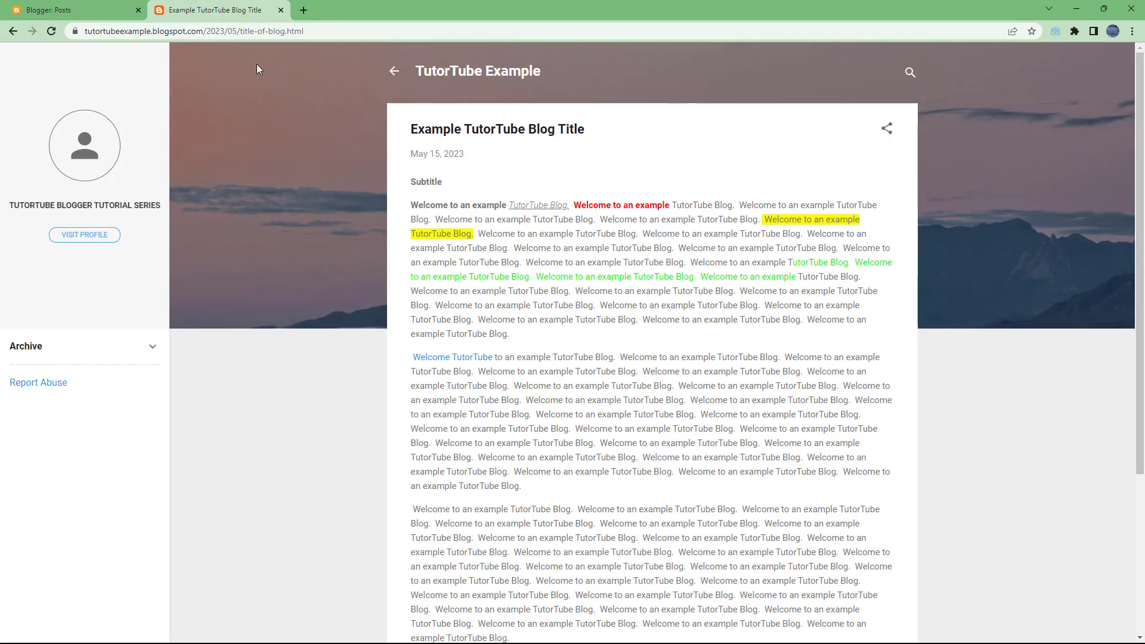
click(217, 10)
click(79, 12)
click(503, 170)
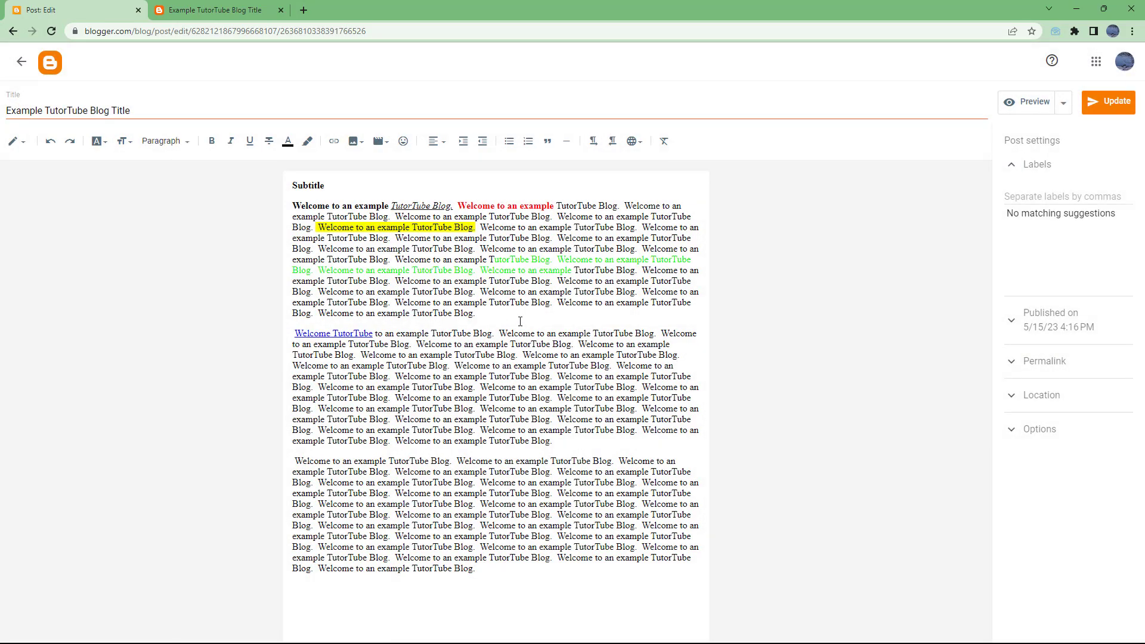
key(Return)
key(Return)
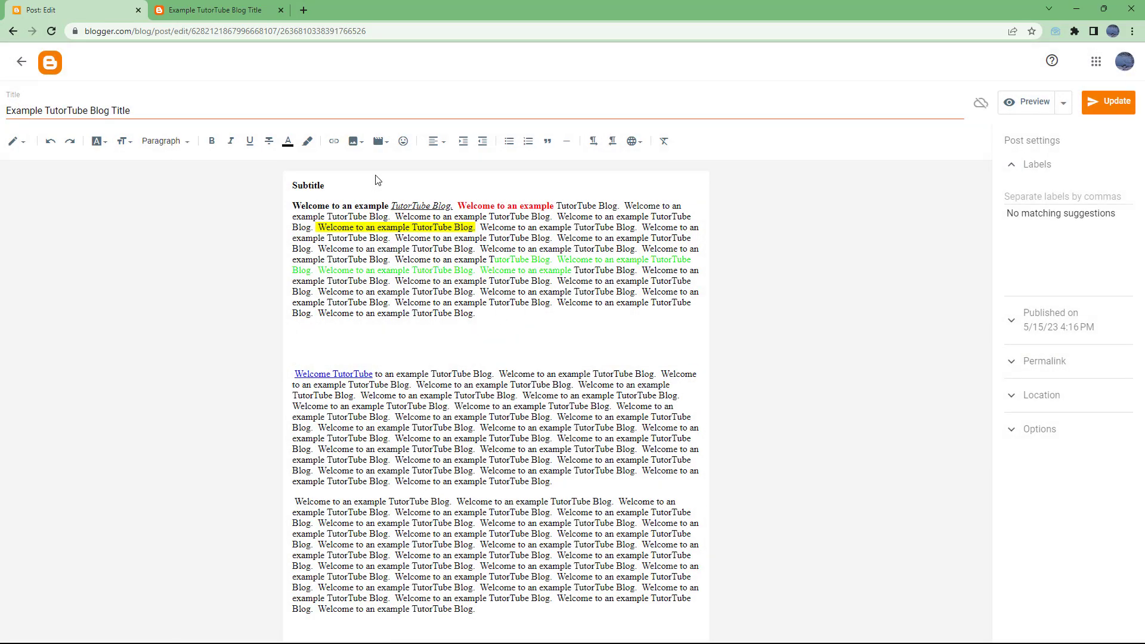
Step: Insert the snowy-tree photo from the Photos library between the first two paragraphs
click(356, 141)
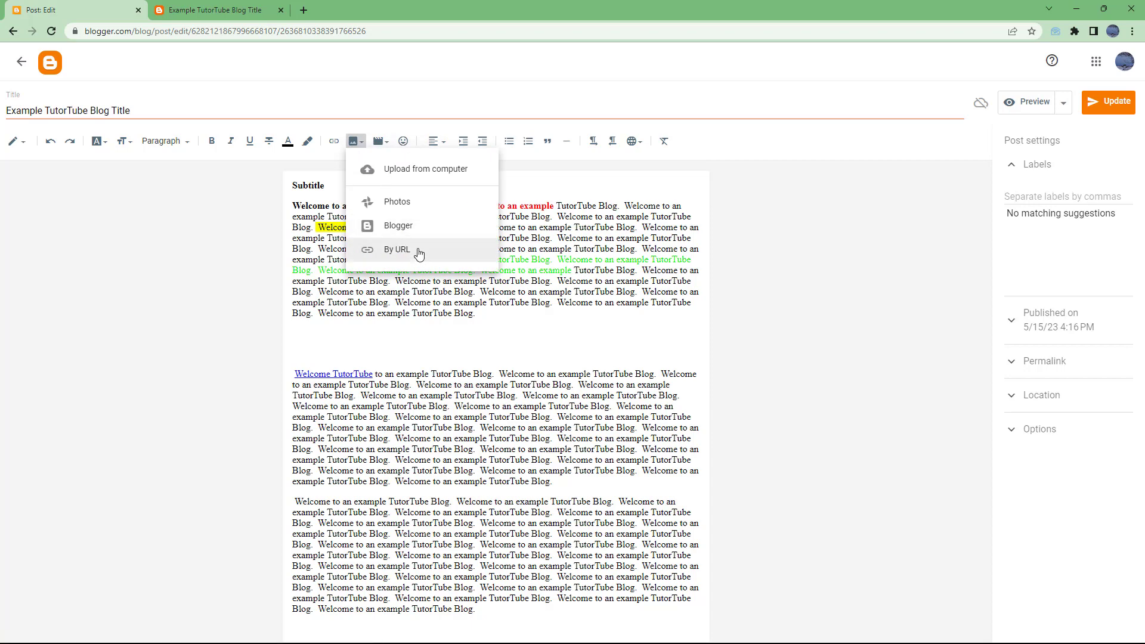
click(442, 206)
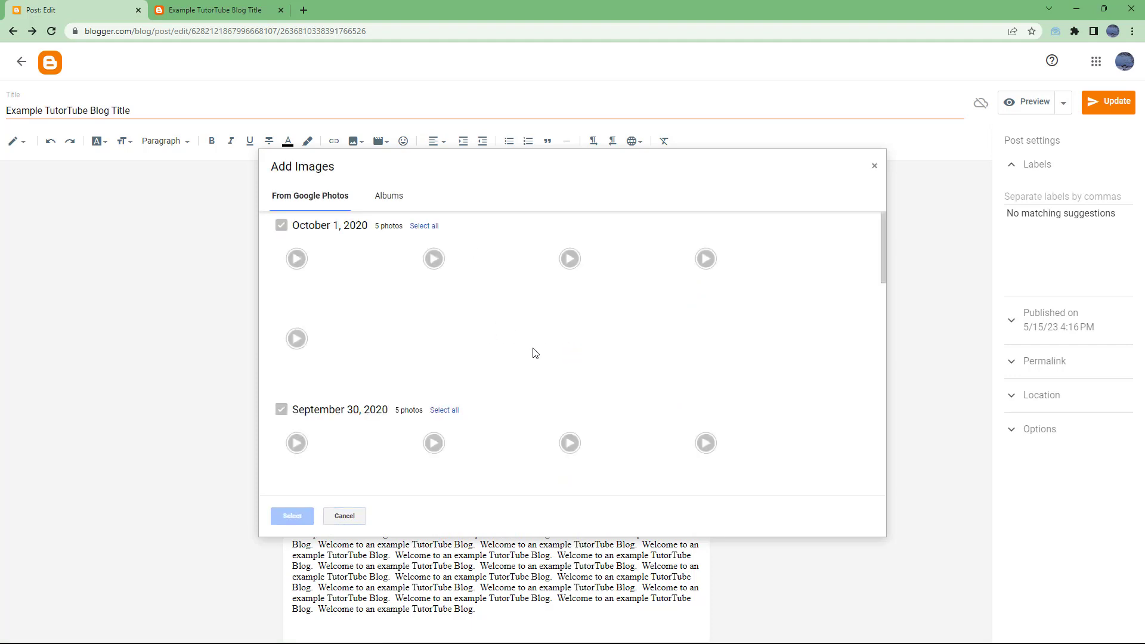
scroll(507, 376, down, 15)
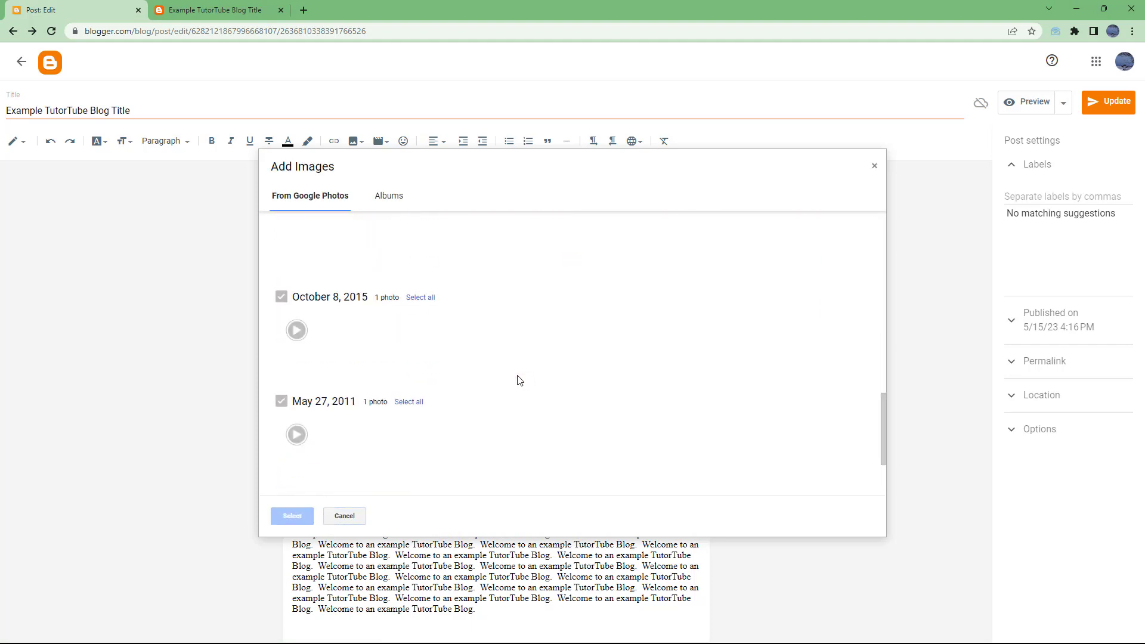
scroll(519, 380, up, 10)
click(325, 250)
scroll(325, 251, up, 1)
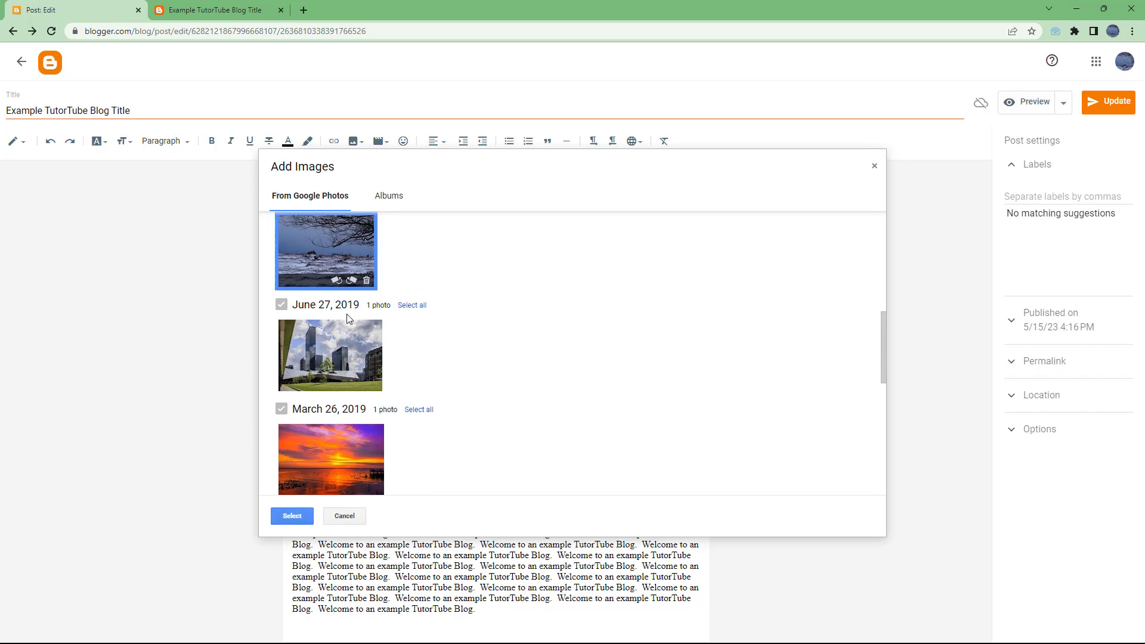
click(293, 516)
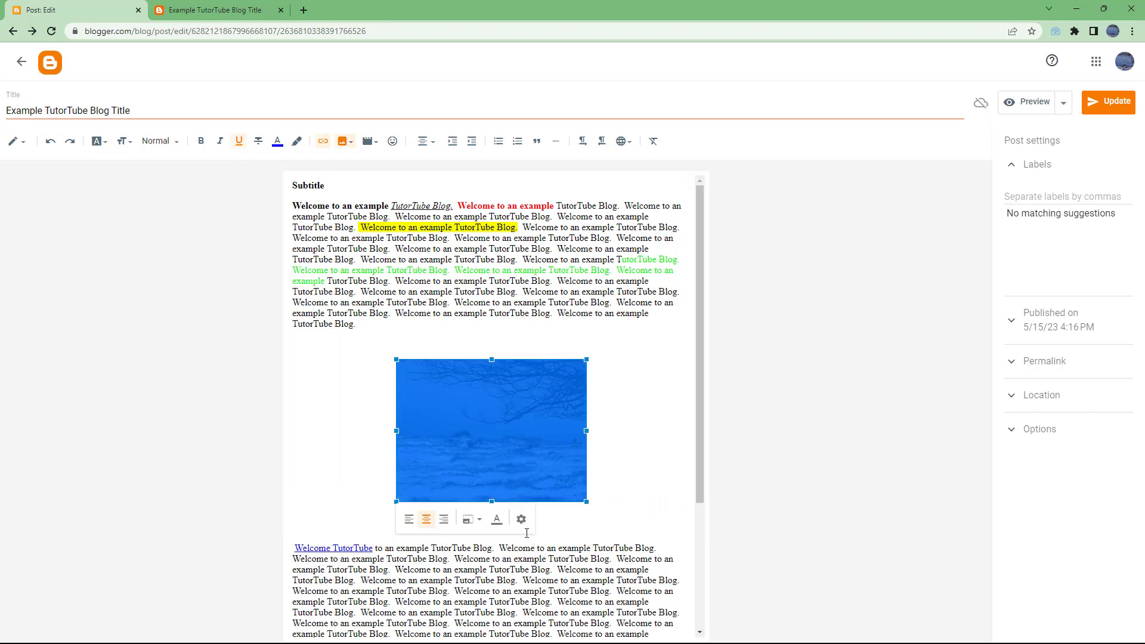
Step: Link the snowy-tree photo to its own blogger.googleusercontent.com image address
click(323, 141)
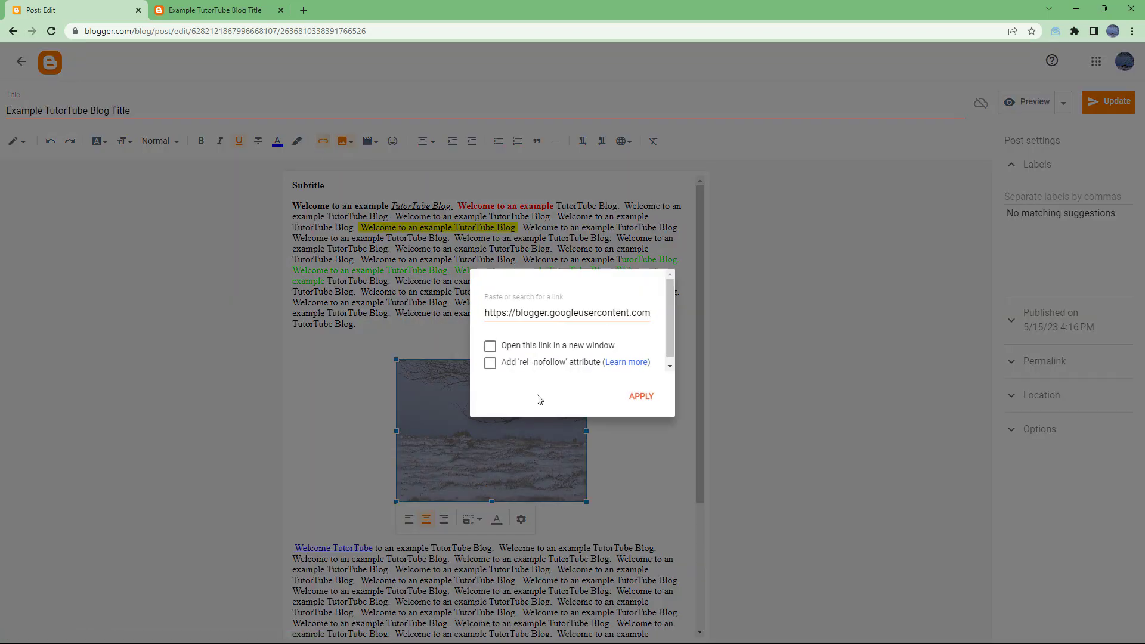
click(645, 398)
click(525, 435)
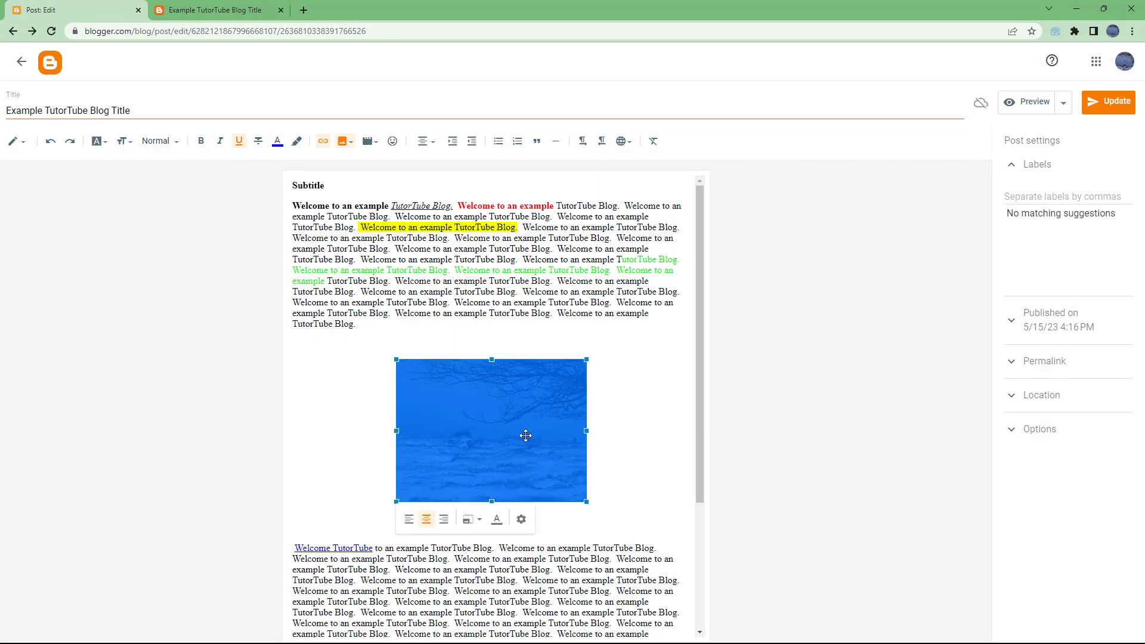
click(323, 142)
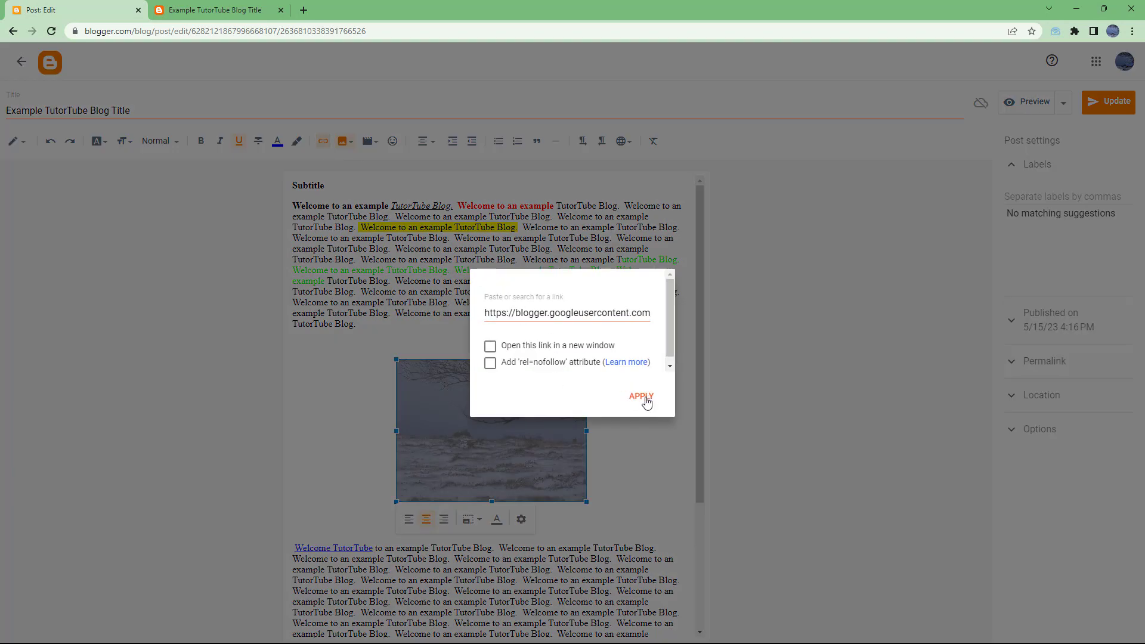
click(690, 295)
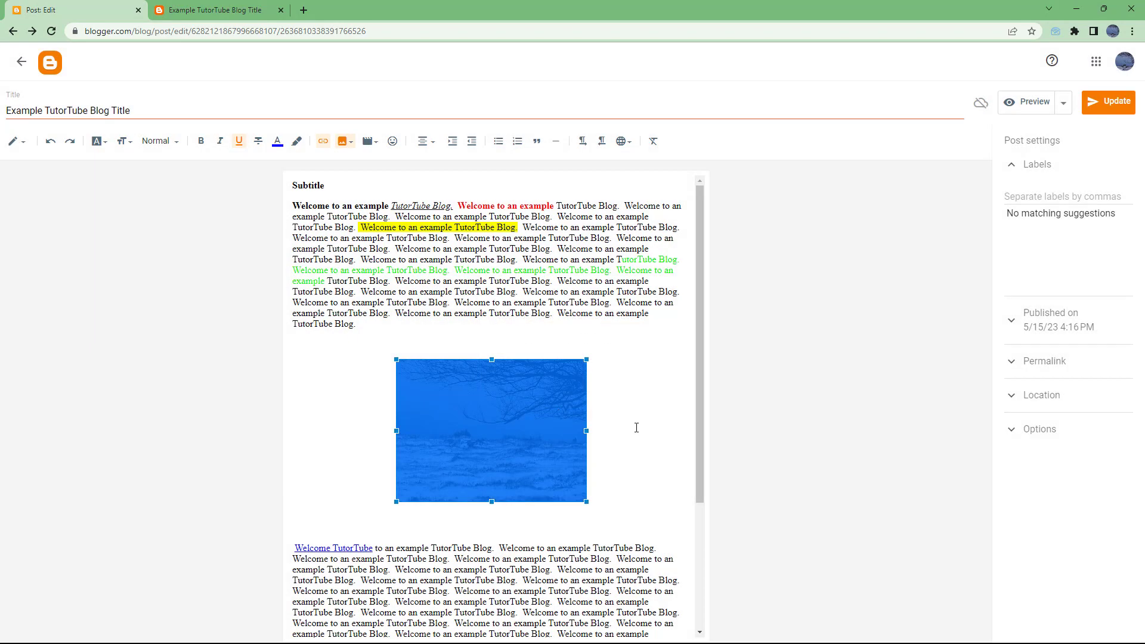
click(637, 428)
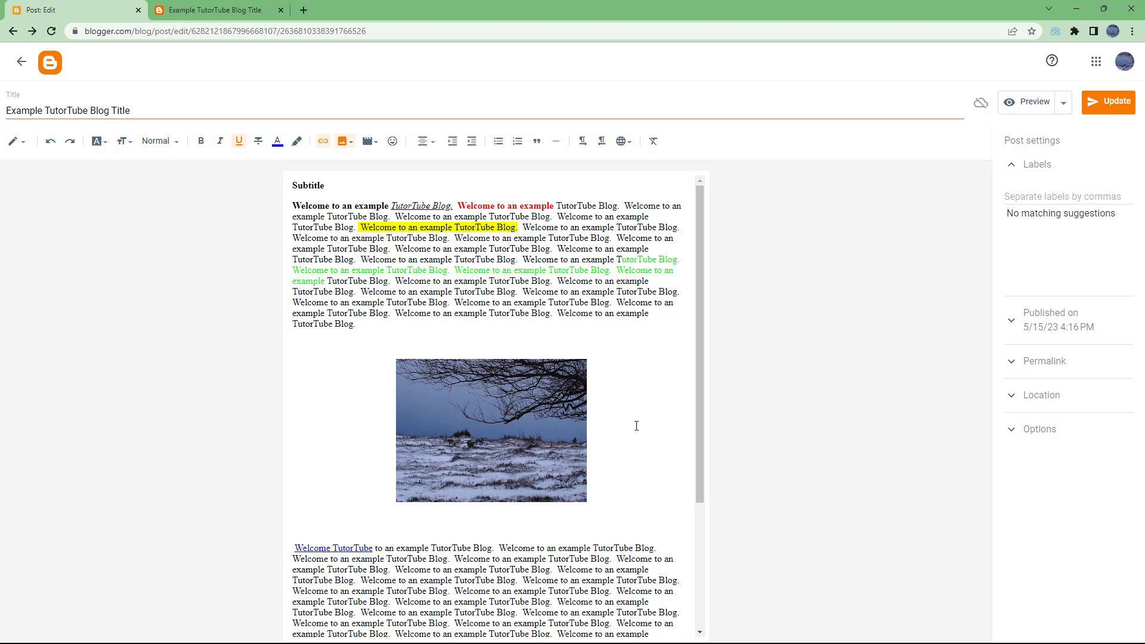